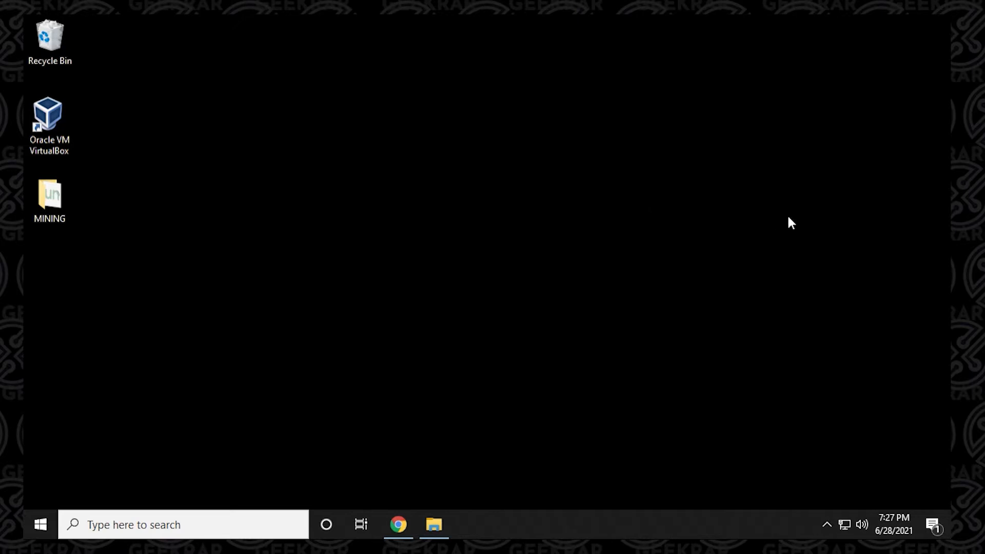
Step: Check the Downloads folder for the Windows 10 ISO file and put the folder window away
{"action": "left_click", "coordinate": [446, 524]}
{"action": "left_click", "coordinate": [229, 204]}
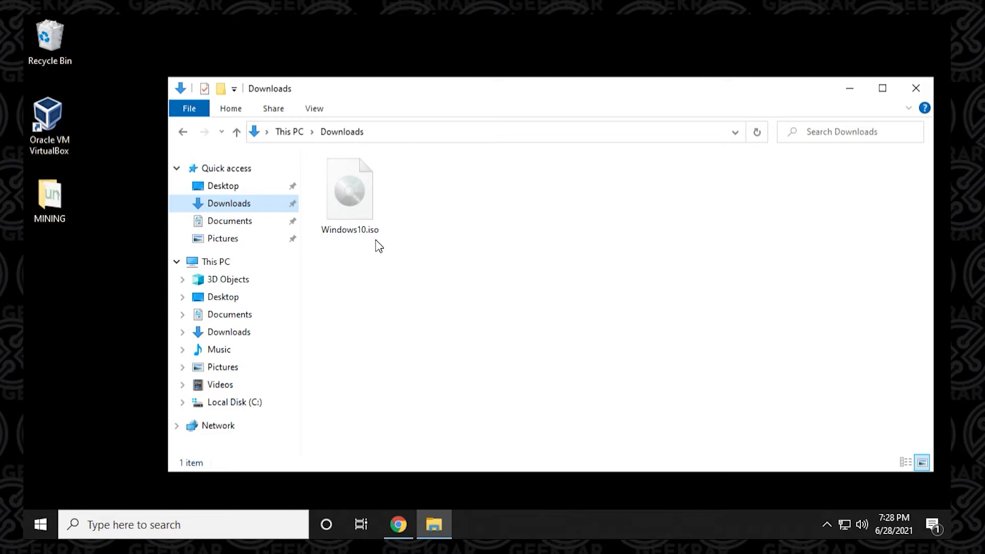
{"action": "left_click", "coordinate": [850, 90]}
Step: Switch to Chrome, search Google for rufus and open the official rufus.ie website
{"action": "left_click", "coordinate": [399, 521]}
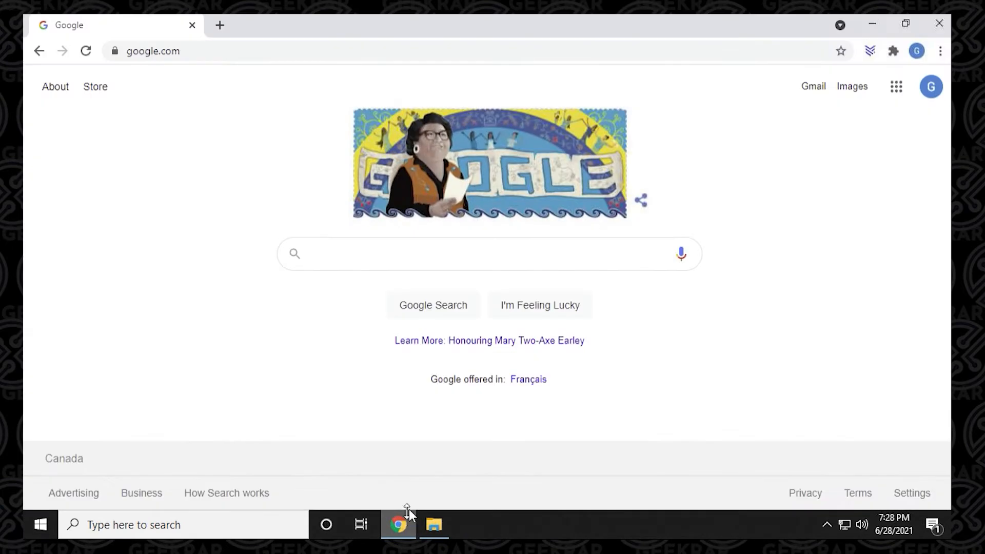
{"action": "type", "text": "rrufu"}
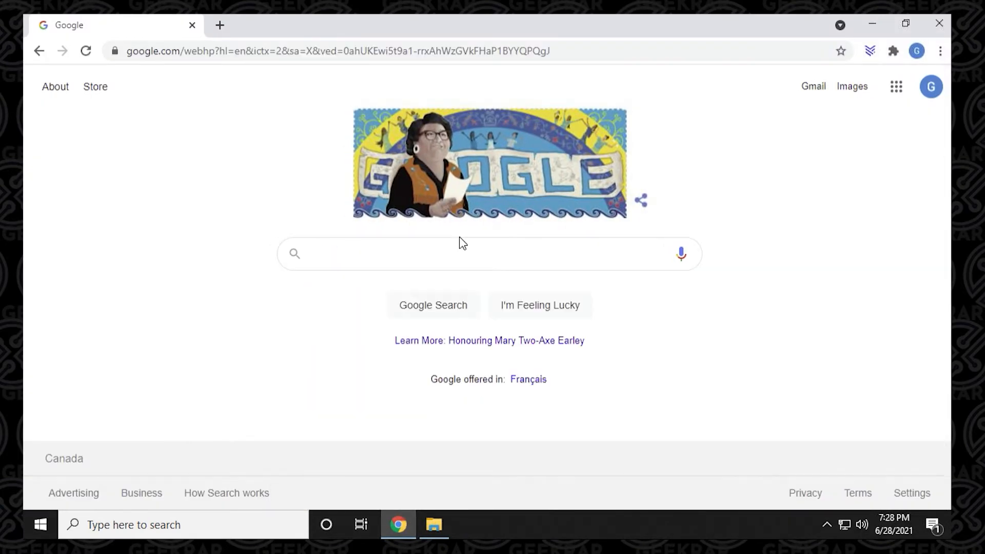
{"action": "type", "text": "rufus"}
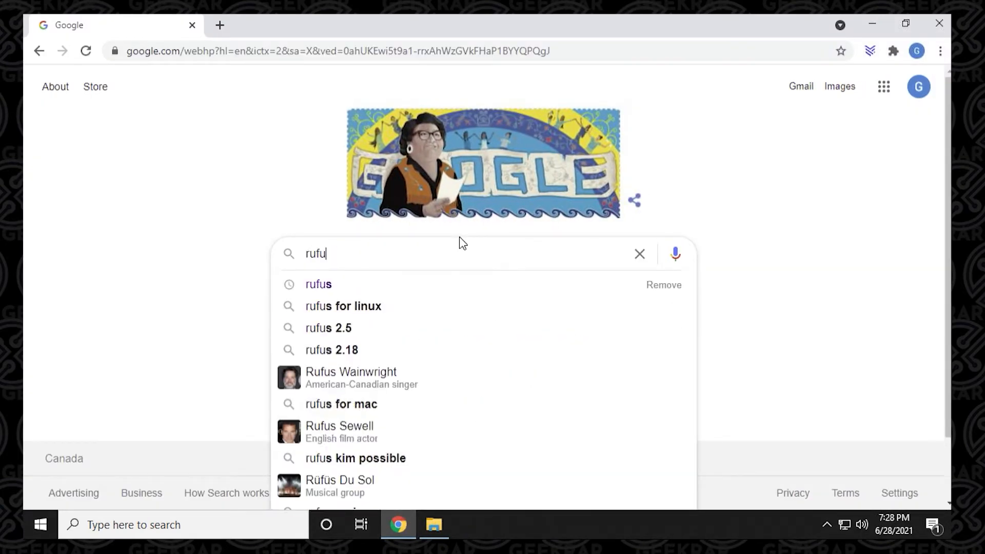
{"action": "key", "text": "Return"}
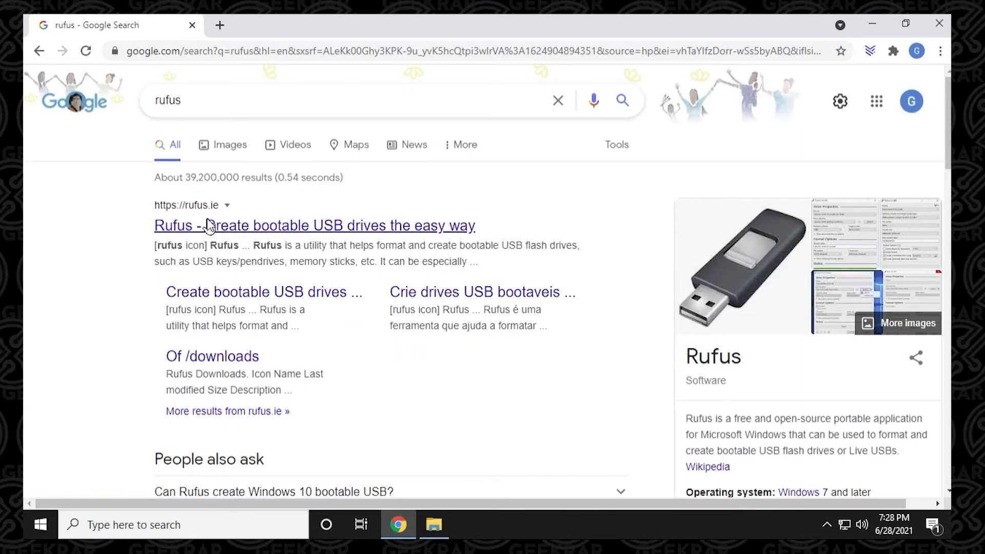
{"action": "left_click", "coordinate": [237, 230]}
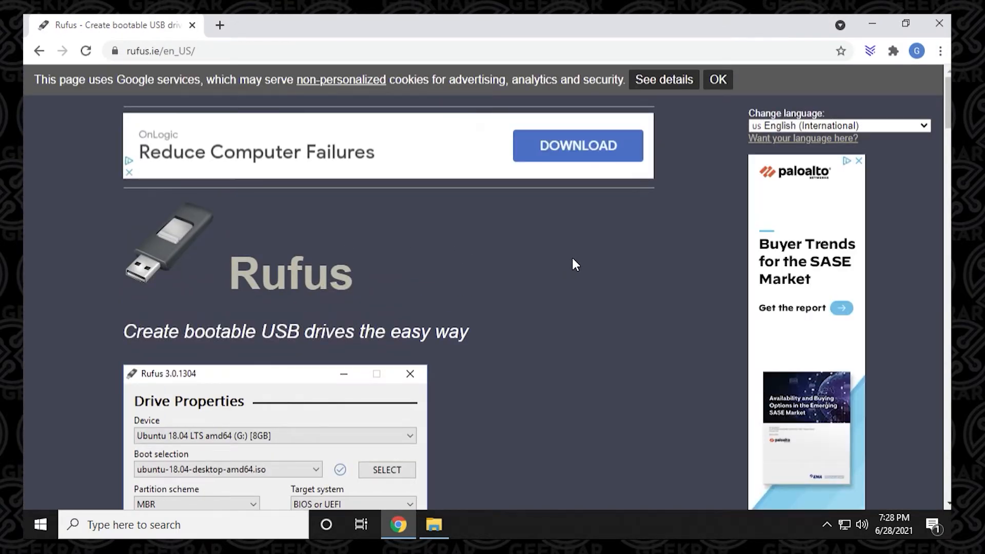
Step: Download Rufus 3.14 from the website's Download section and minimize the browser
{"action": "scroll", "coordinate": [572, 257], "scroll_direction": "down", "scroll_amount": 4}
{"action": "scroll", "coordinate": [573, 259], "scroll_direction": "down", "scroll_amount": 7}
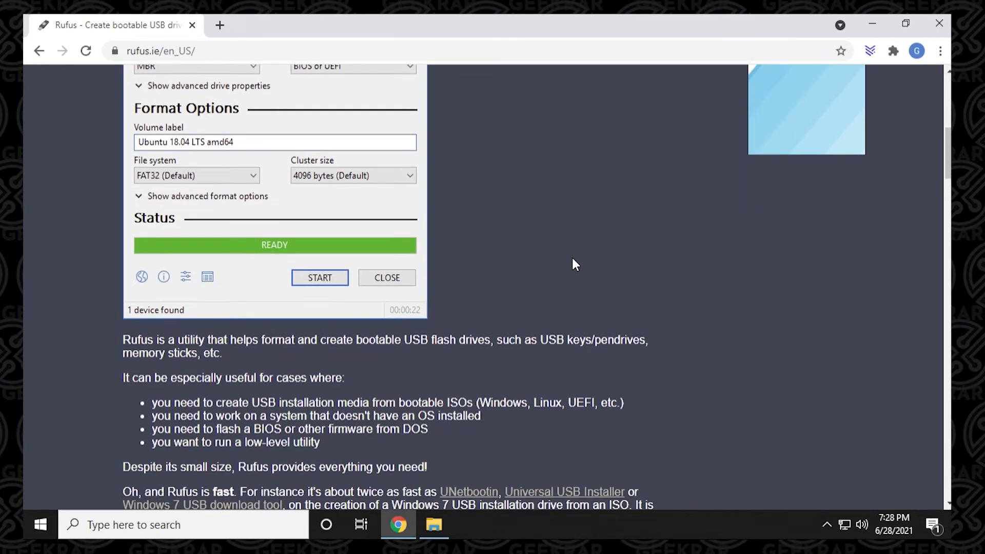
{"action": "scroll", "coordinate": [572, 260], "scroll_direction": "down", "scroll_amount": 5}
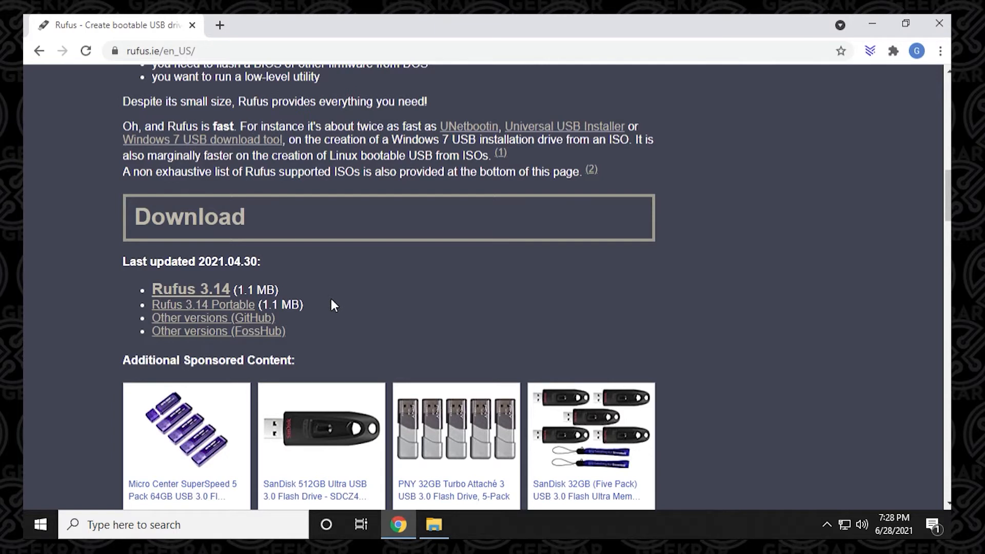
{"action": "left_click", "coordinate": [214, 288]}
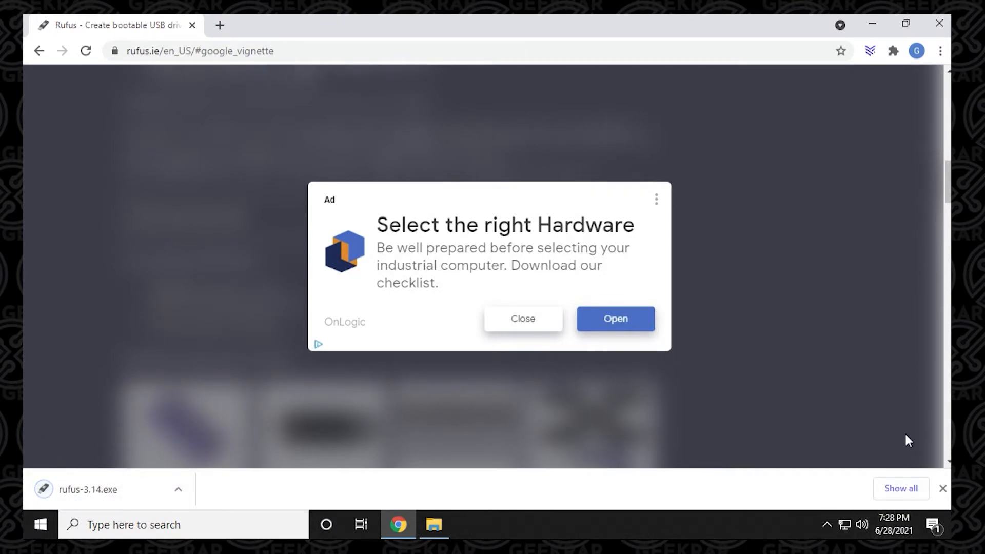
{"action": "left_click", "coordinate": [883, 25]}
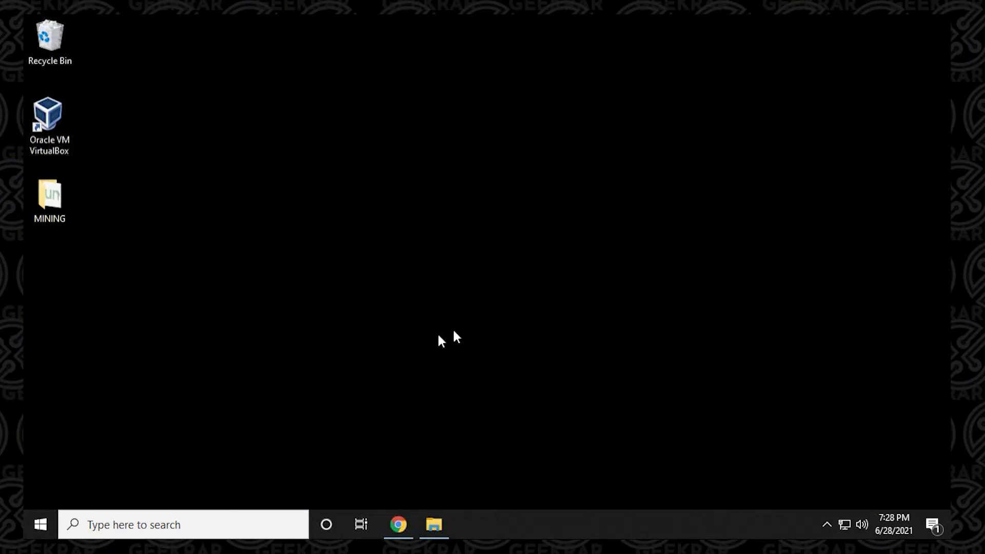
Step: Run rufus-3.14.exe from the Downloads folder as administrator and allow it to check for updates online
{"action": "left_click", "coordinate": [426, 521]}
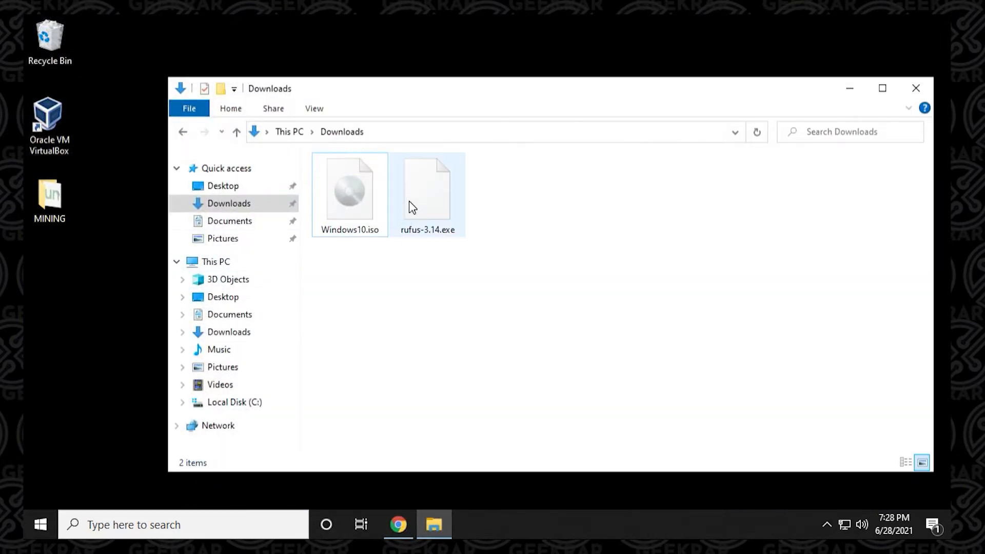
{"action": "right_click", "coordinate": [430, 192]}
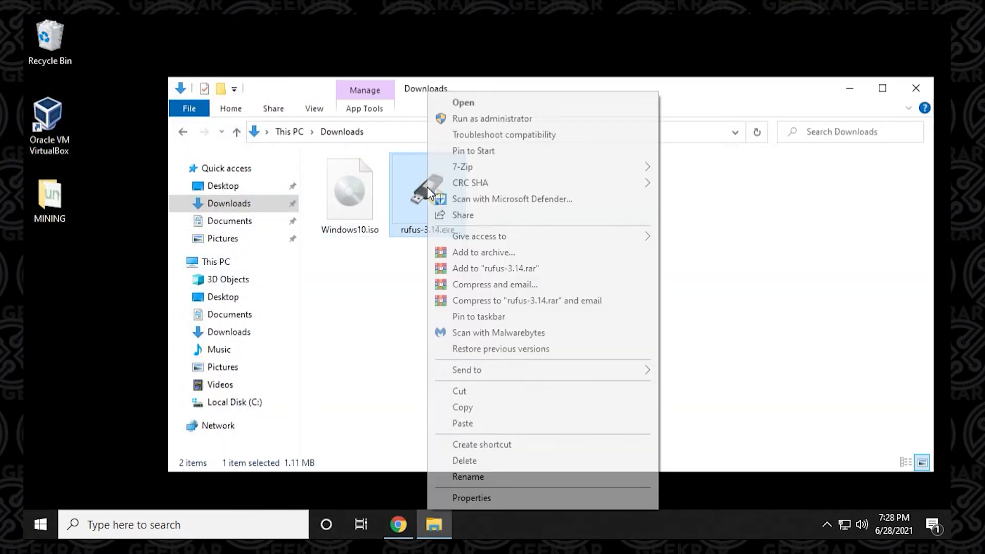
{"action": "left_click", "coordinate": [475, 119]}
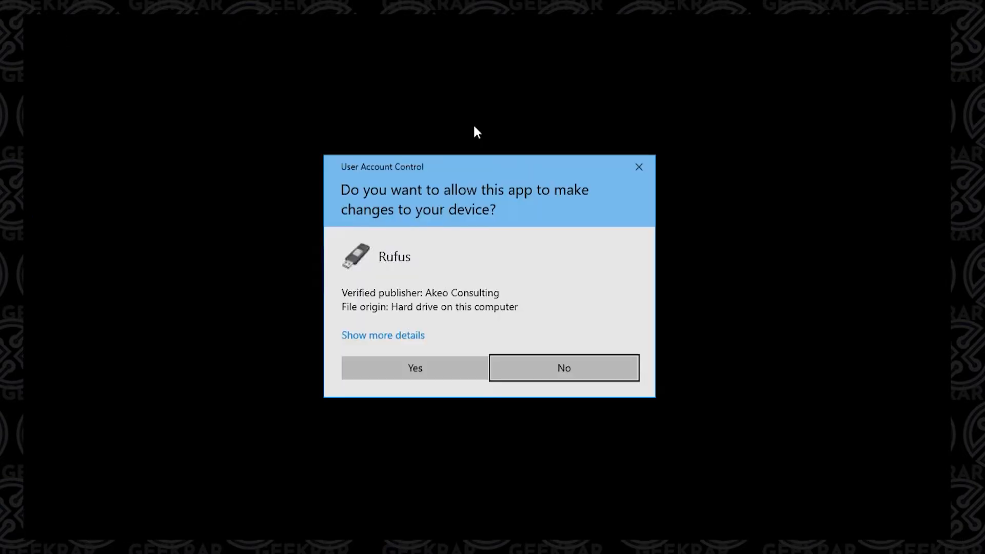
{"action": "left_click", "coordinate": [446, 366]}
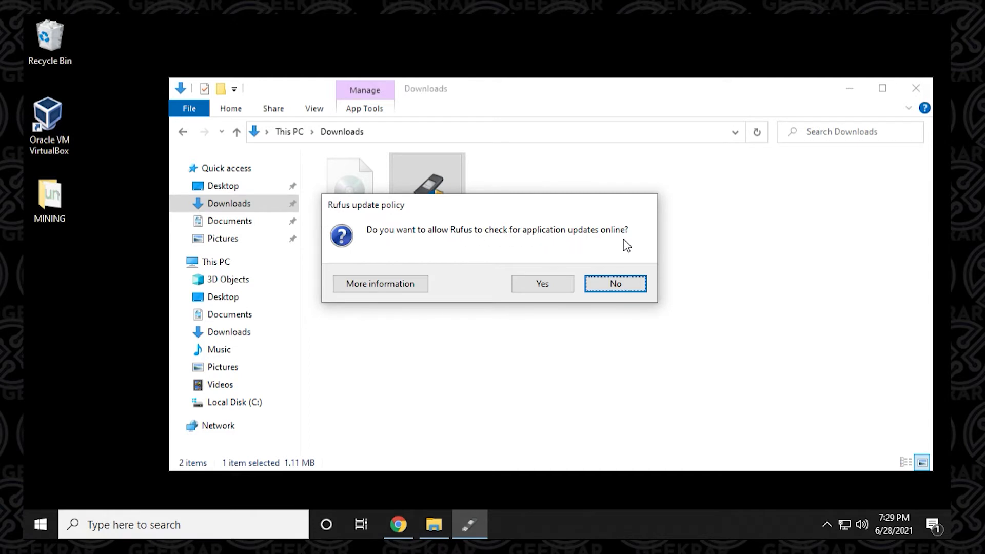
{"action": "left_click", "coordinate": [536, 285]}
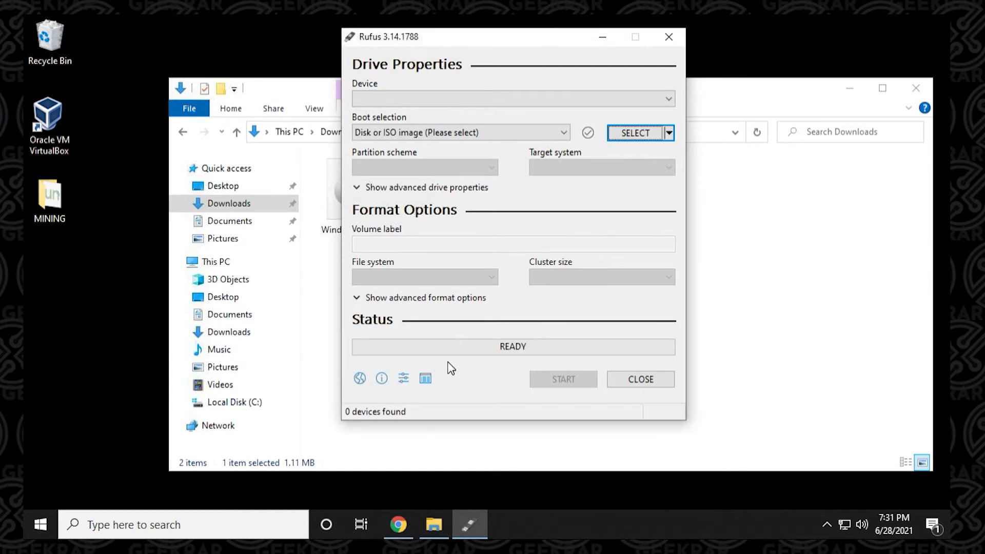
Step: Choose the KINGSTON (D:) USB drive as the device and Disk or ISO image as the boot selection
{"action": "left_click", "coordinate": [611, 101]}
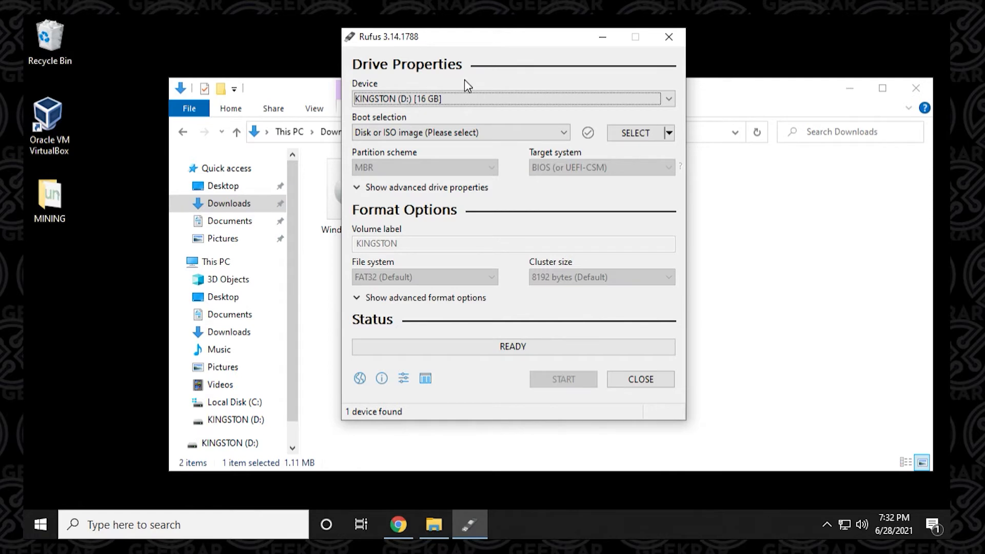
{"action": "left_click", "coordinate": [450, 134]}
{"action": "left_click", "coordinate": [450, 135]}
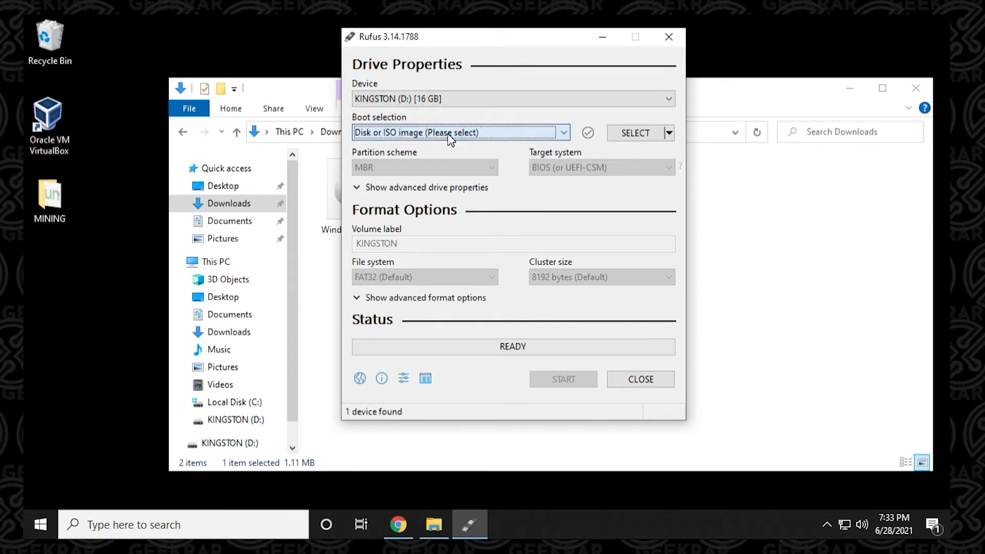
{"action": "left_click", "coordinate": [440, 135]}
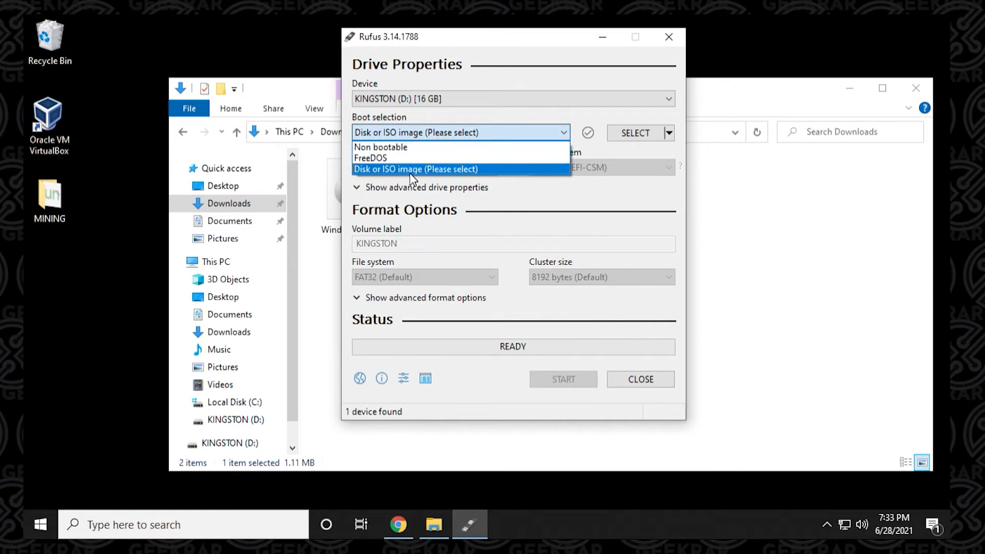
{"action": "left_click", "coordinate": [613, 119]}
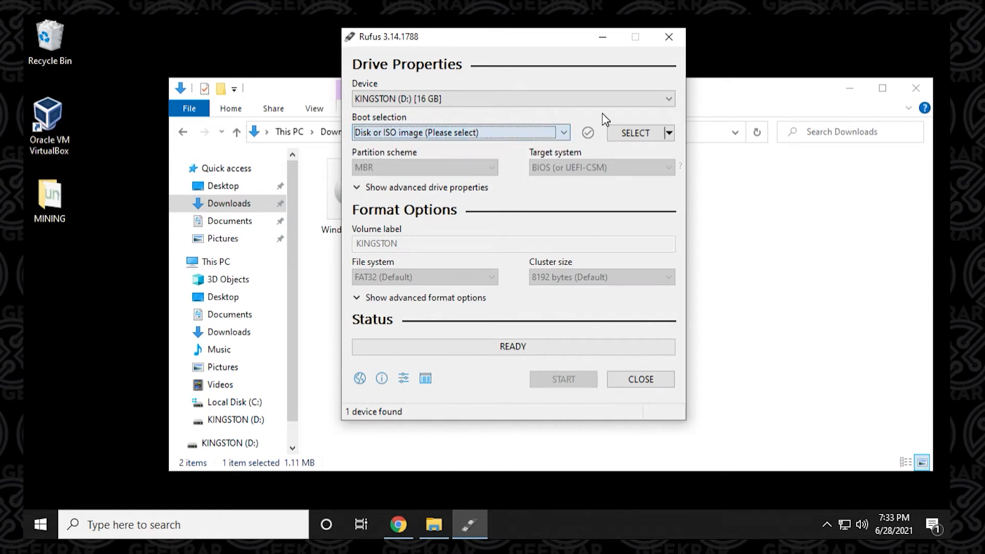
Step: Load Windows10.iso from the Downloads folder as the boot image and select the GPT partition scheme
{"action": "left_click", "coordinate": [643, 132]}
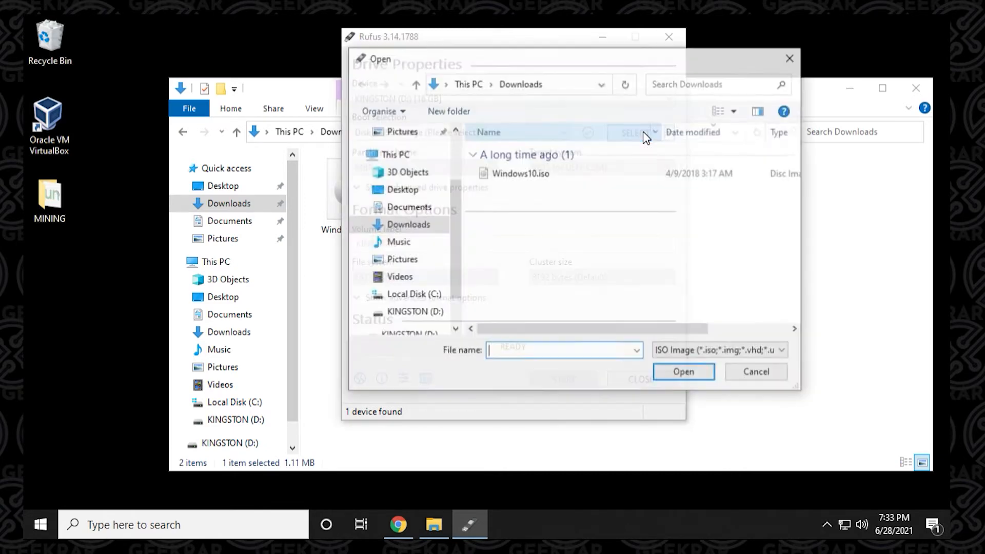
{"action": "left_click", "coordinate": [407, 228]}
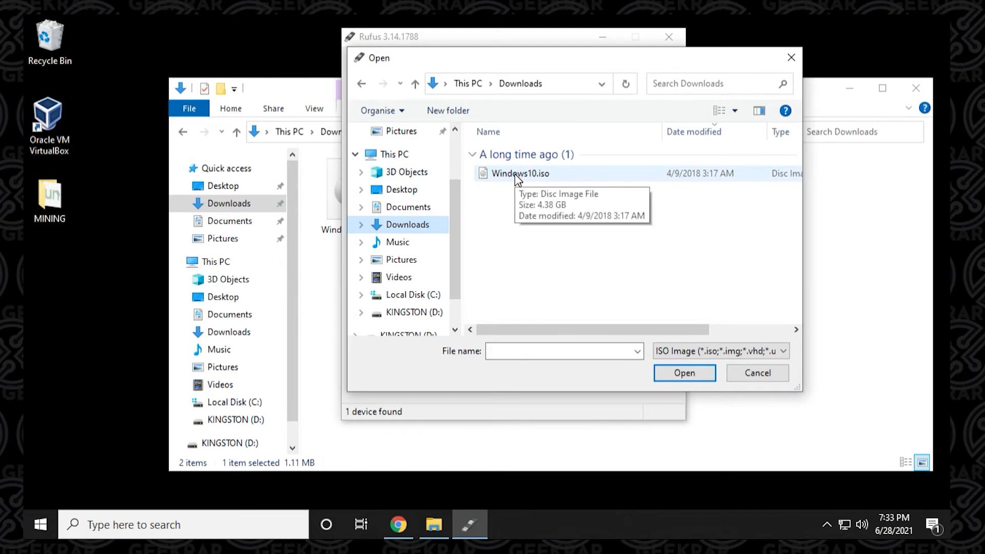
{"action": "left_click", "coordinate": [516, 174]}
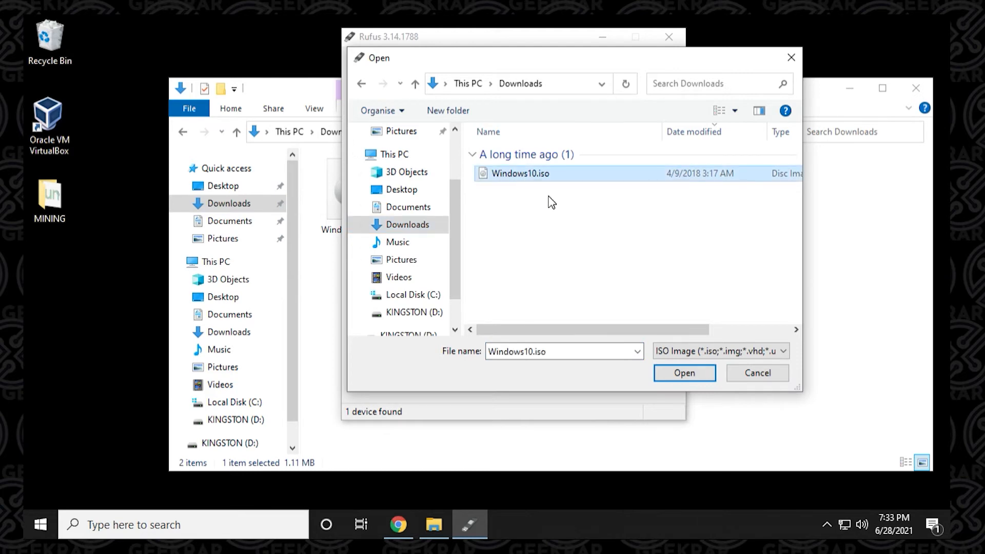
{"action": "left_click", "coordinate": [685, 373]}
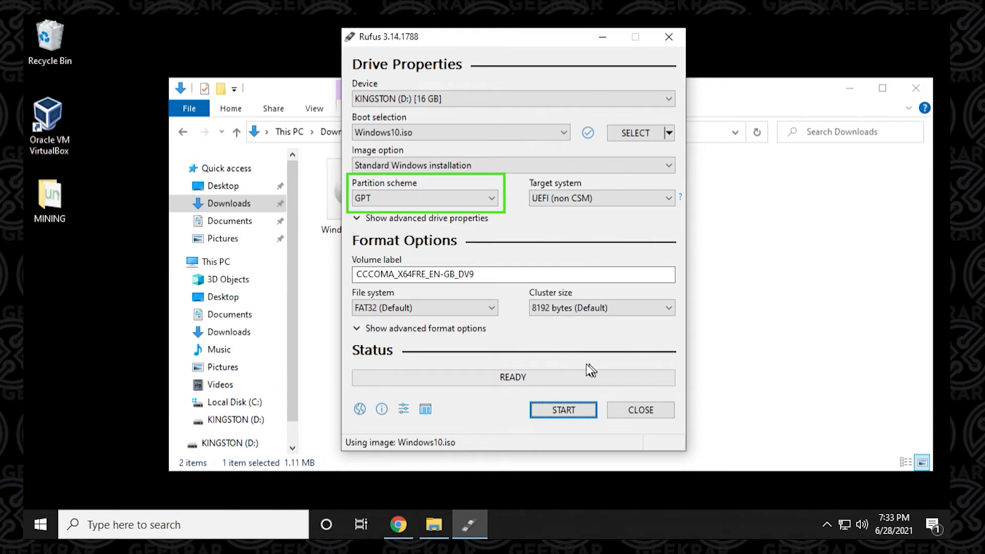
{"action": "left_click", "coordinate": [380, 199]}
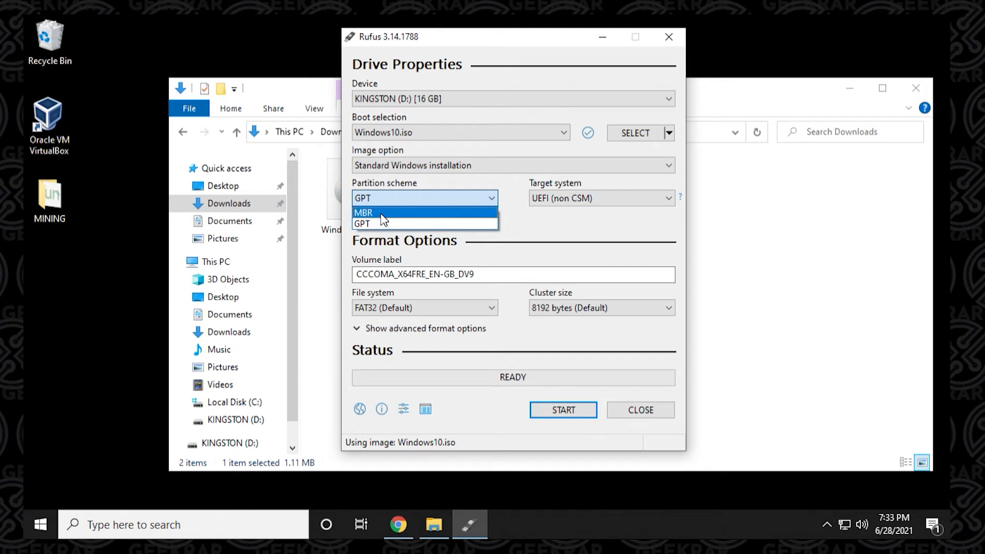
{"action": "left_click", "coordinate": [376, 223]}
Step: Switch to File Explorer and open Disk Management in this PC's Computer Management console
{"action": "key", "text": "alt+Tab"}
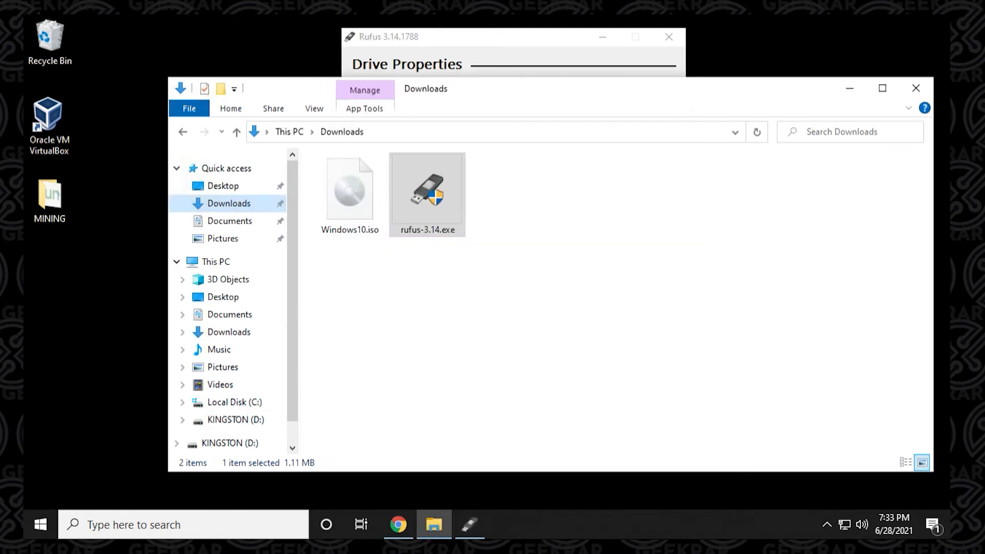
{"action": "right_click", "coordinate": [215, 264]}
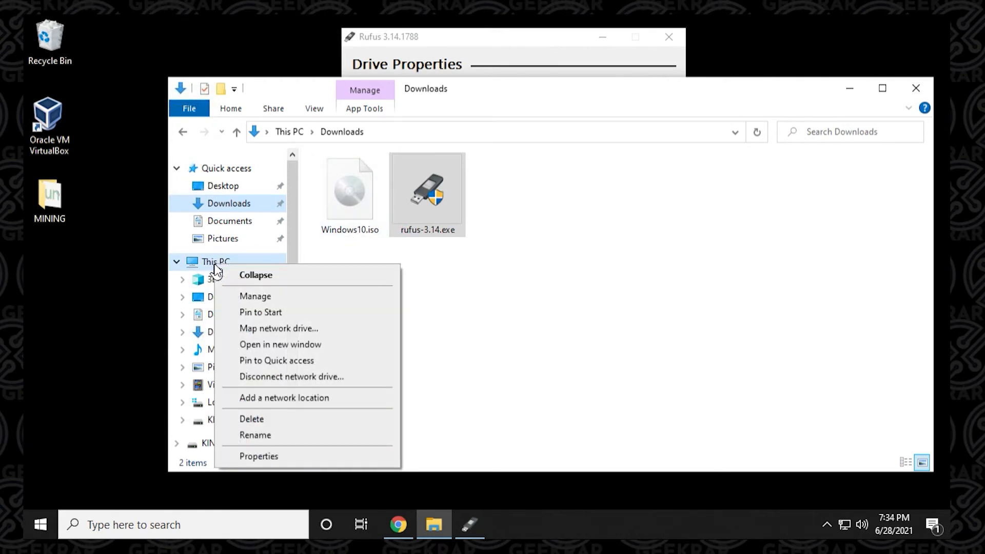
{"action": "left_click", "coordinate": [265, 298]}
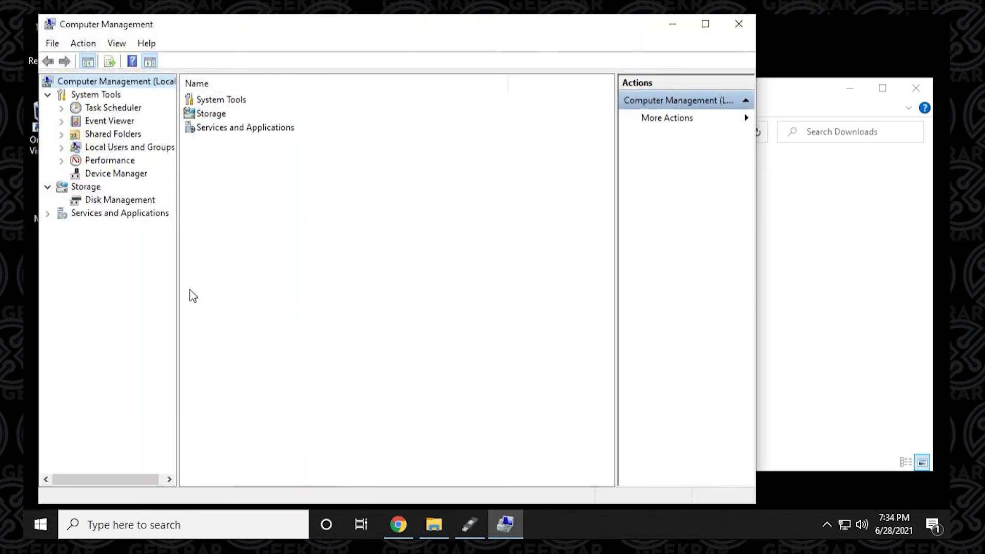
{"action": "left_click", "coordinate": [99, 203]}
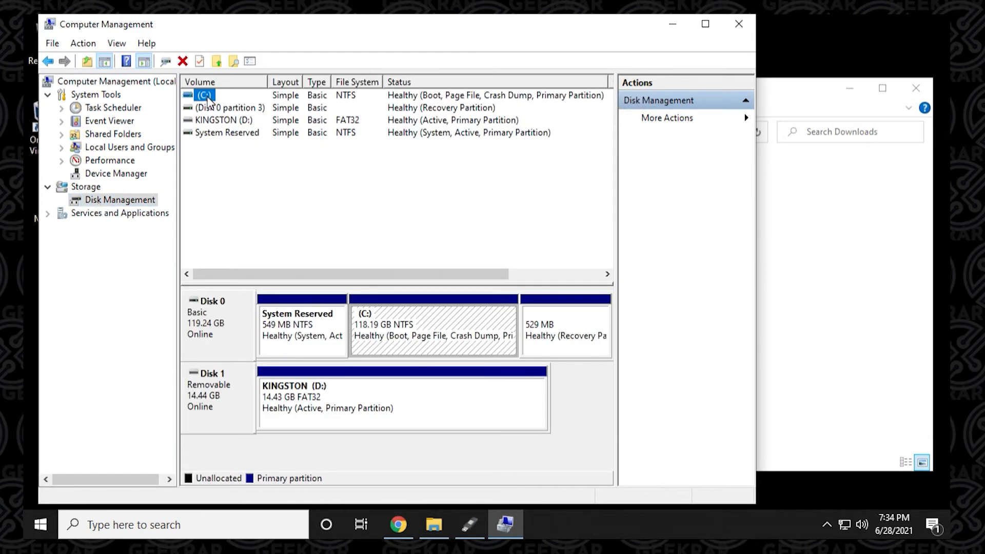
Step: Examine the partition style of Disk 0 in its volume properties, and close Computer Management
{"action": "right_click", "coordinate": [199, 95]}
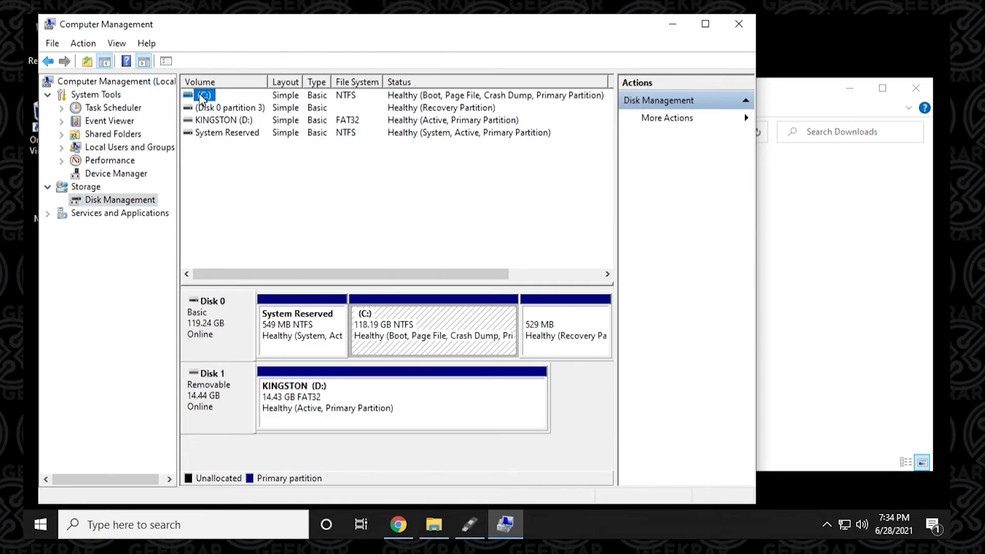
{"action": "right_click", "coordinate": [213, 311]}
{"action": "left_click", "coordinate": [202, 316]}
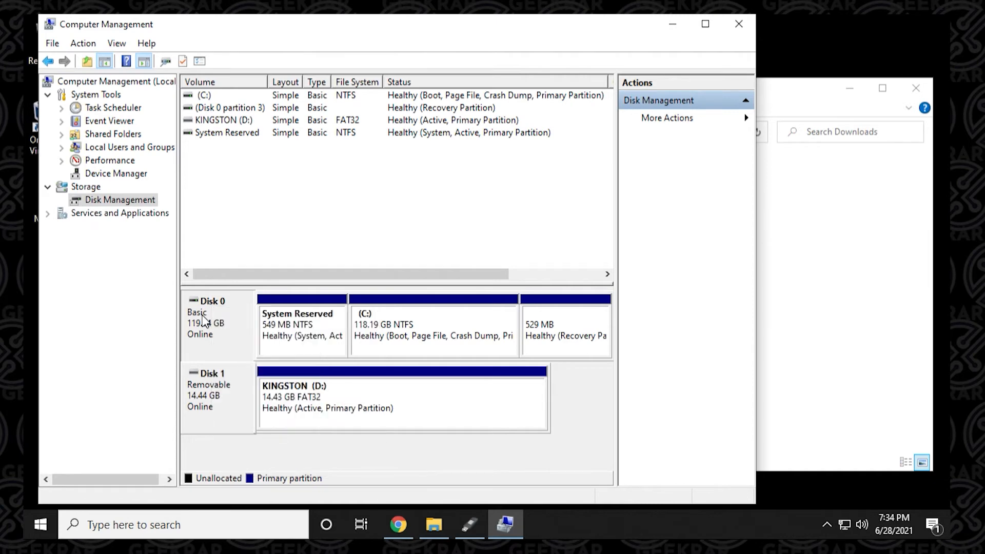
{"action": "right_click", "coordinate": [205, 319]}
{"action": "left_click", "coordinate": [272, 452]}
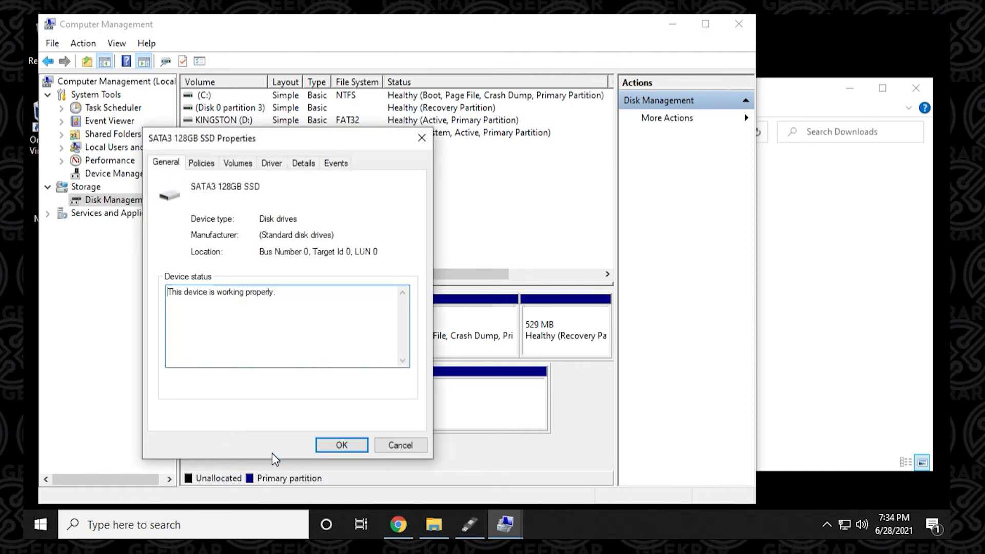
{"action": "left_click", "coordinate": [239, 163]}
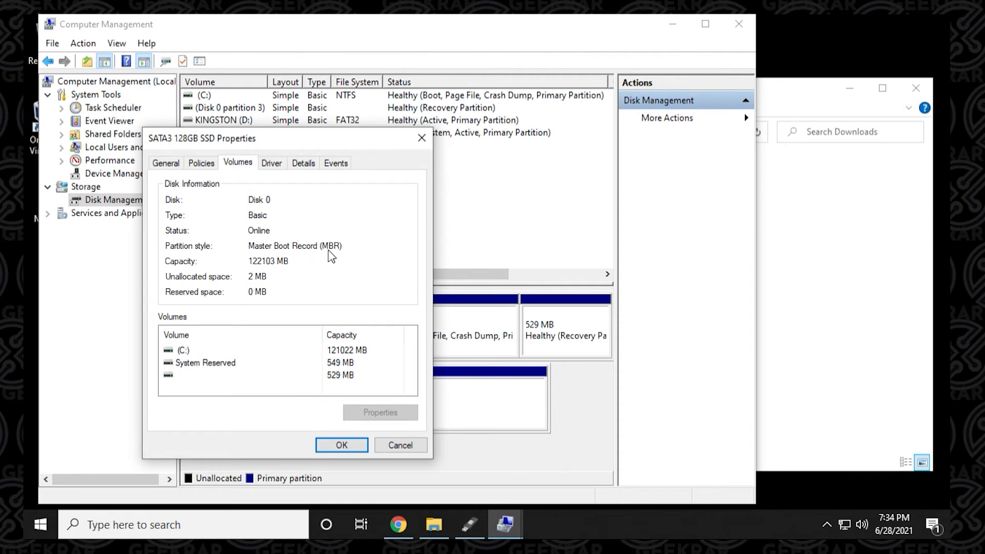
{"action": "left_click", "coordinate": [392, 448]}
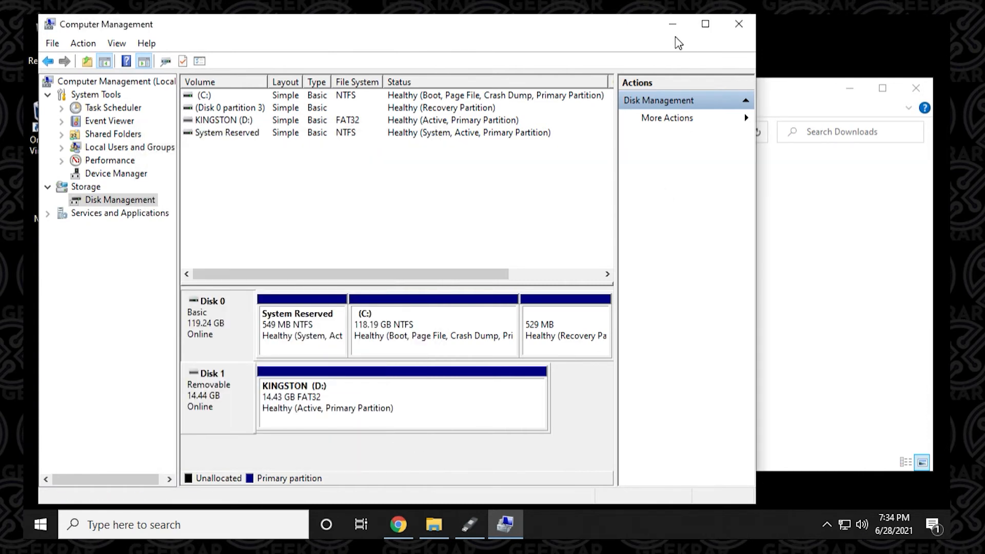
{"action": "left_click", "coordinate": [739, 24]}
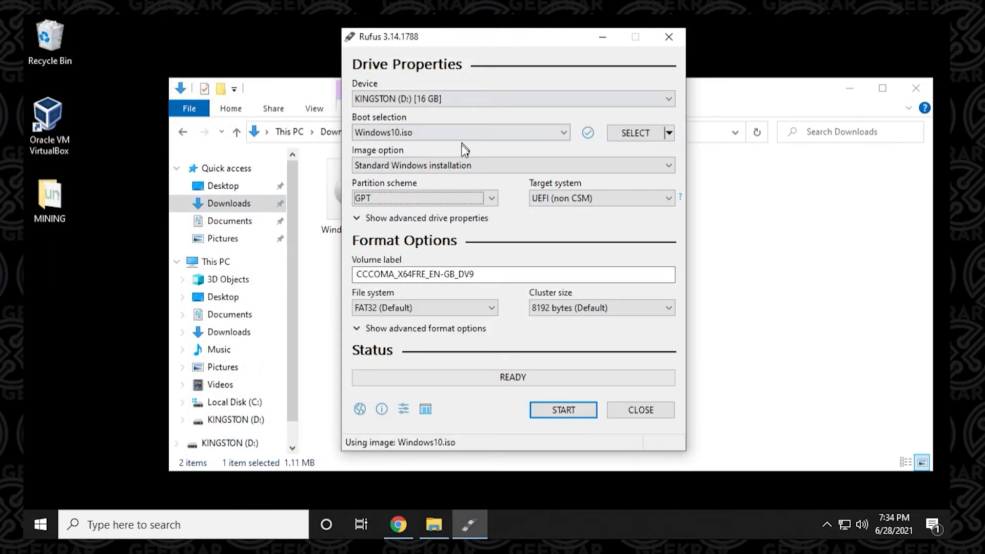
Step: Change the partition scheme for the USB drive to MBR
{"action": "left_click", "coordinate": [375, 199]}
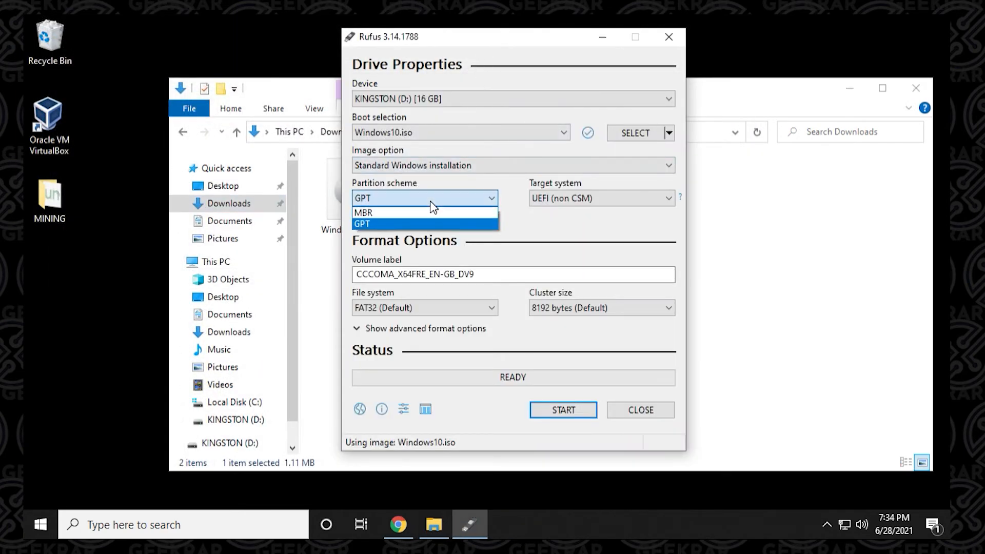
{"action": "left_click", "coordinate": [398, 215]}
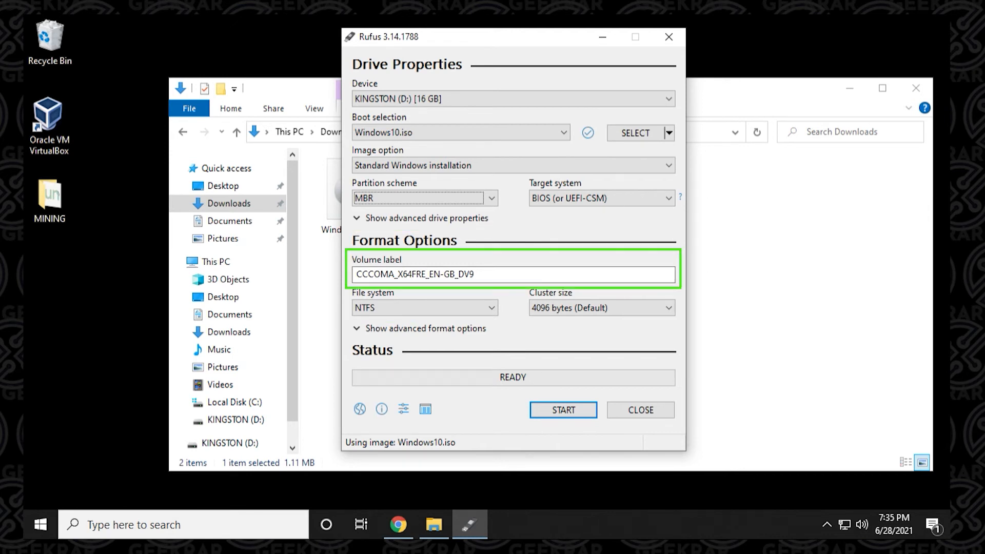
{"action": "key", "text": "Tab"}
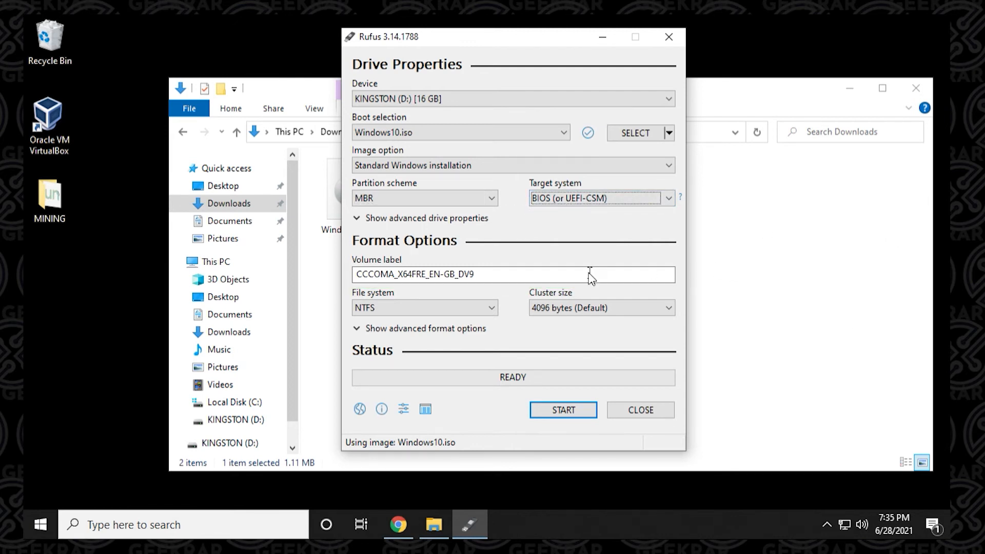
Step: Replace the volume label of the USB drive with "Windows 10"
{"action": "left_click", "coordinate": [495, 277]}
{"action": "left_click_drag", "start_coordinate": [496, 277], "coordinate": [339, 281]}
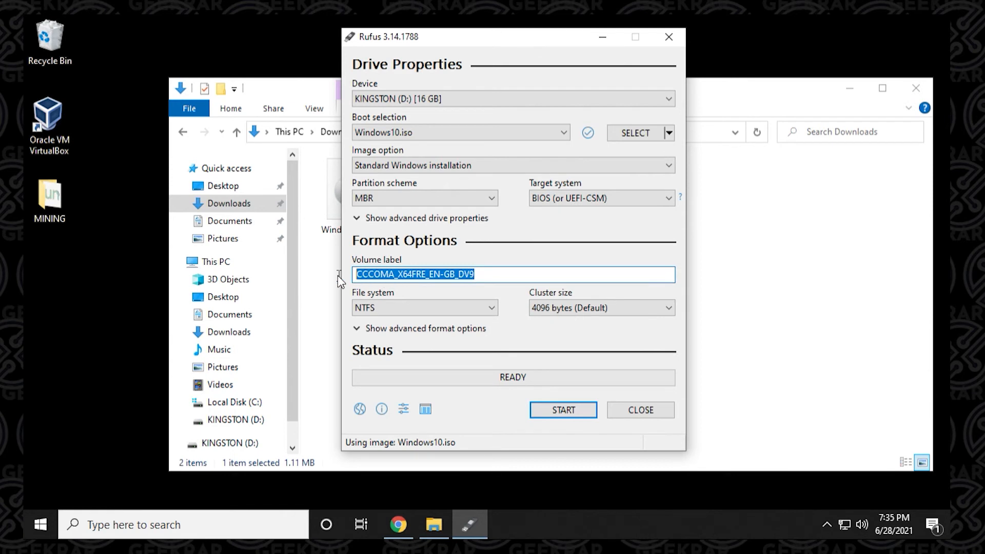
{"action": "key", "text": "BackSpace"}
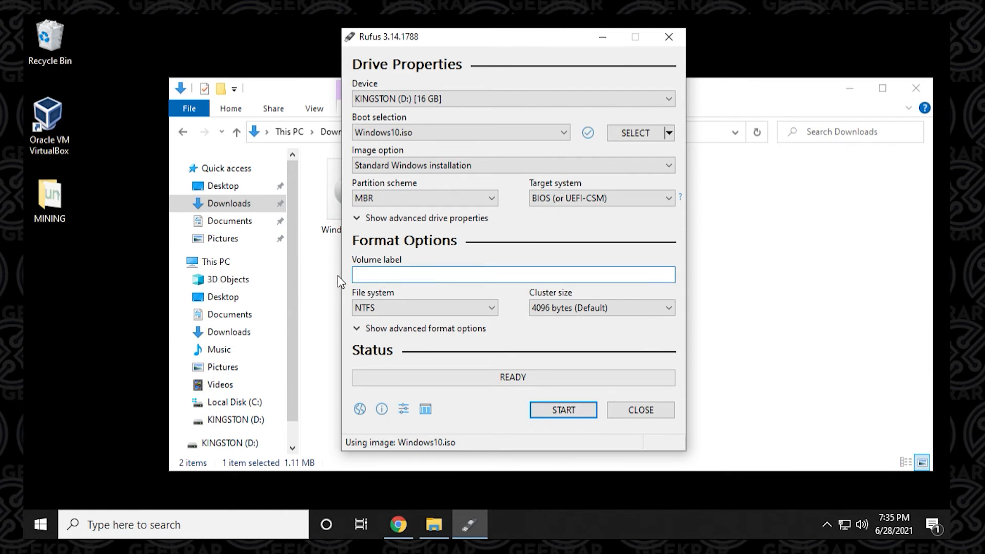
{"action": "type", "text": "Windows 10"}
Step: Write the Windows10.iso image to the USB drive, accepting the erasure of all its data, and close Rufus when finished
{"action": "left_click", "coordinate": [560, 413]}
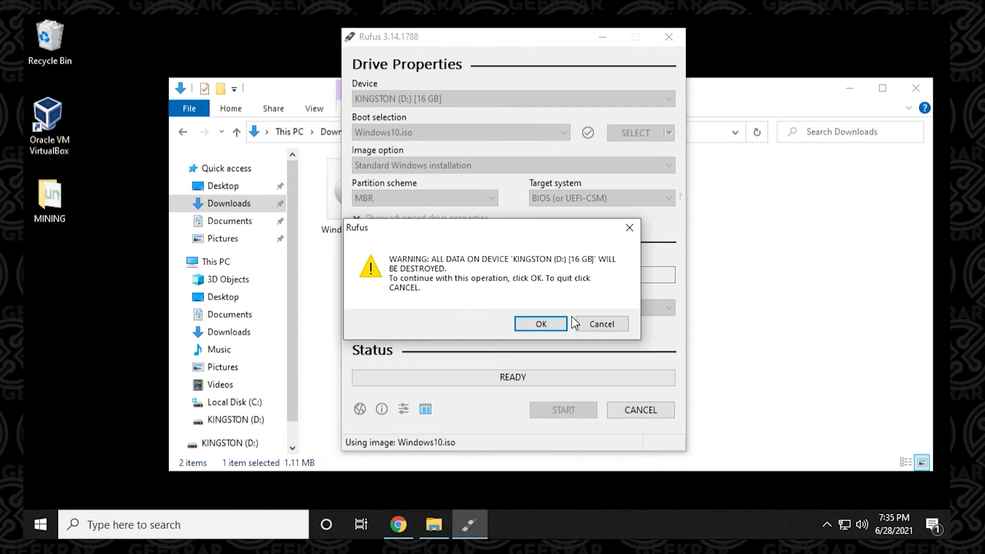
{"action": "left_click", "coordinate": [548, 333]}
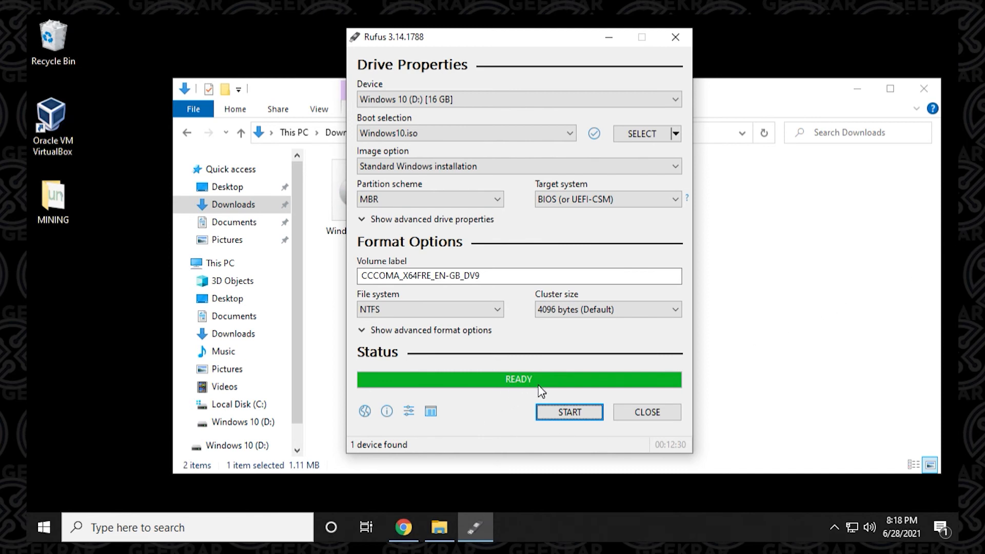
{"action": "left_click", "coordinate": [645, 413]}
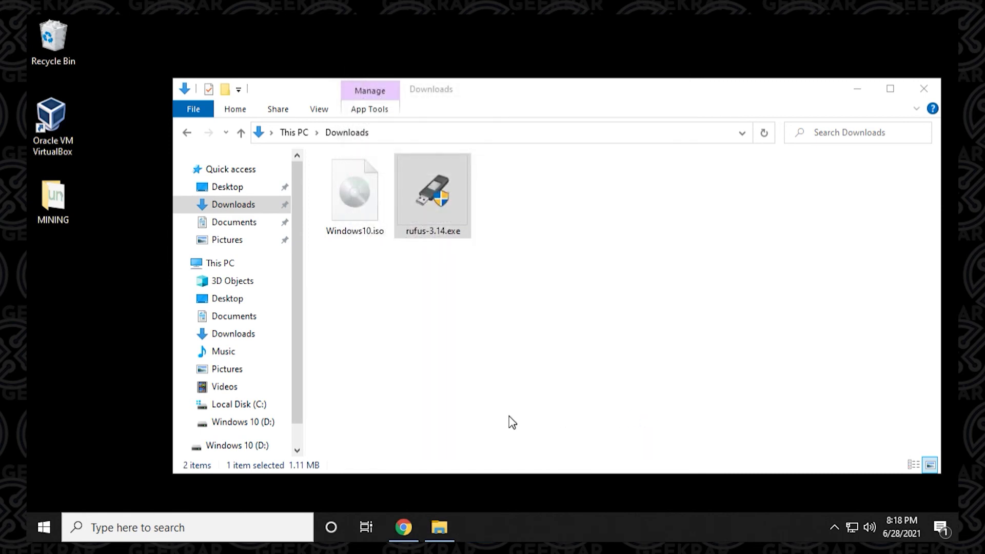
Step: Open the Windows 10 (D:) USB drive from This PC in File Explorer and examine its files and the boot folder's contents
{"action": "left_click", "coordinate": [301, 441]}
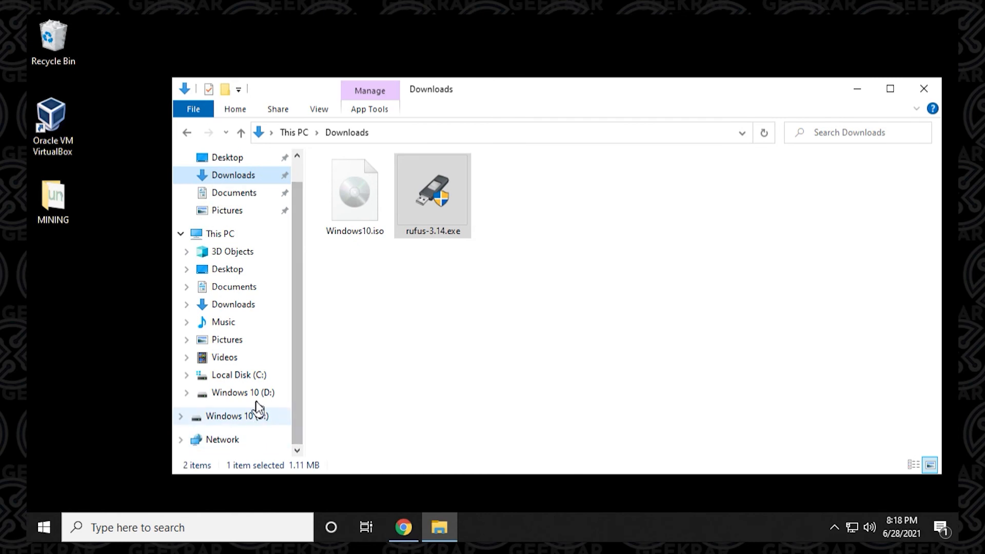
{"action": "left_click", "coordinate": [218, 234]}
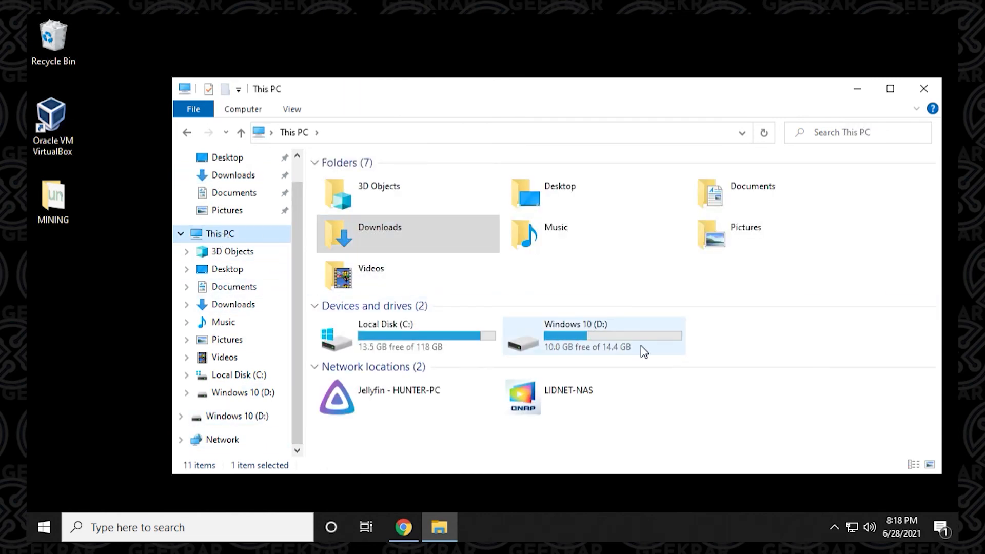
{"action": "double_click", "coordinate": [606, 345]}
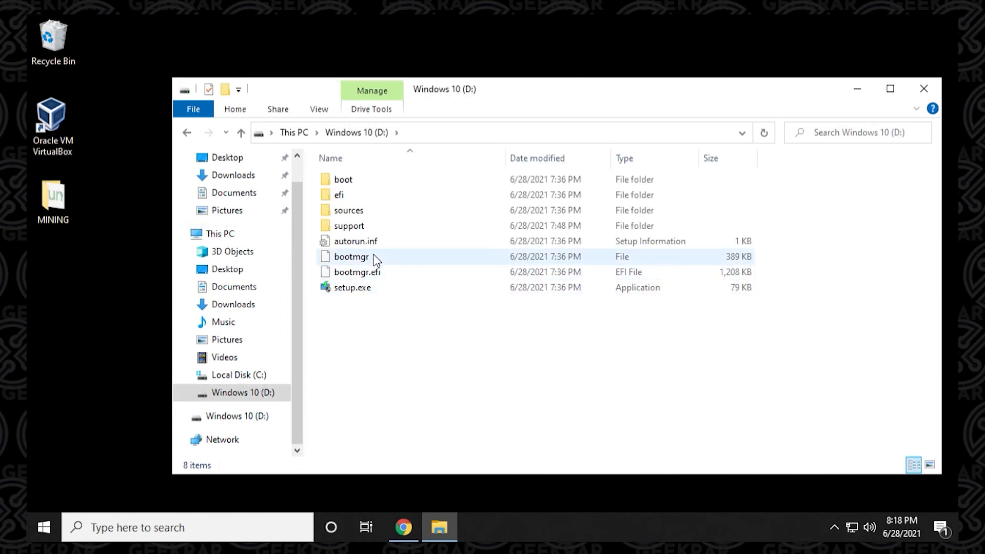
{"action": "double_click", "coordinate": [349, 181]}
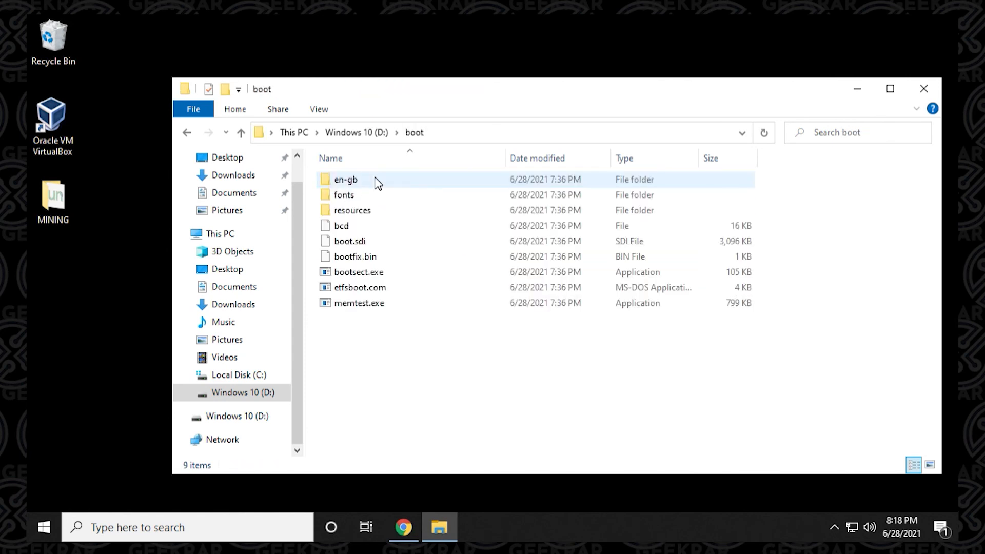
{"action": "left_click", "coordinate": [188, 134]}
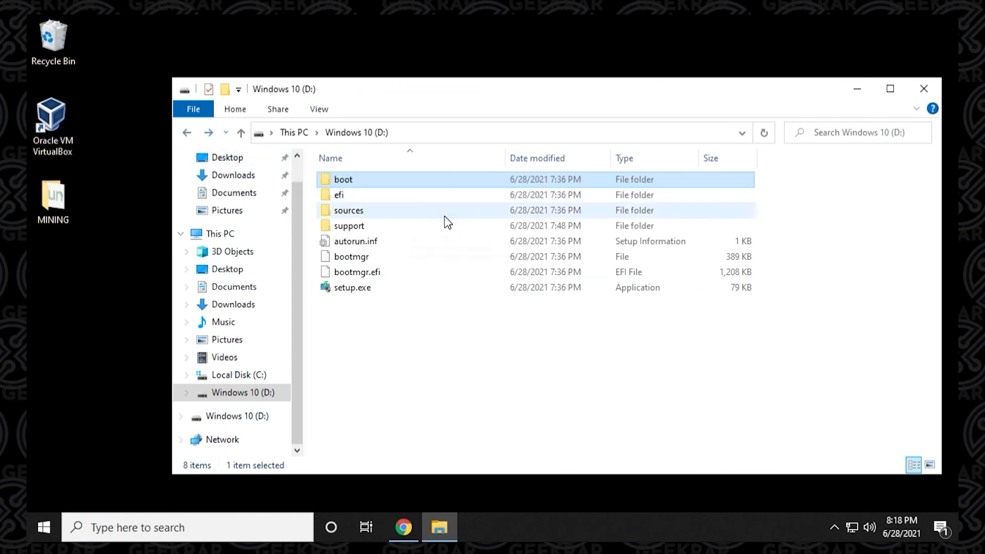
{"action": "right_click", "coordinate": [255, 396]}
{"action": "left_click", "coordinate": [325, 384]}
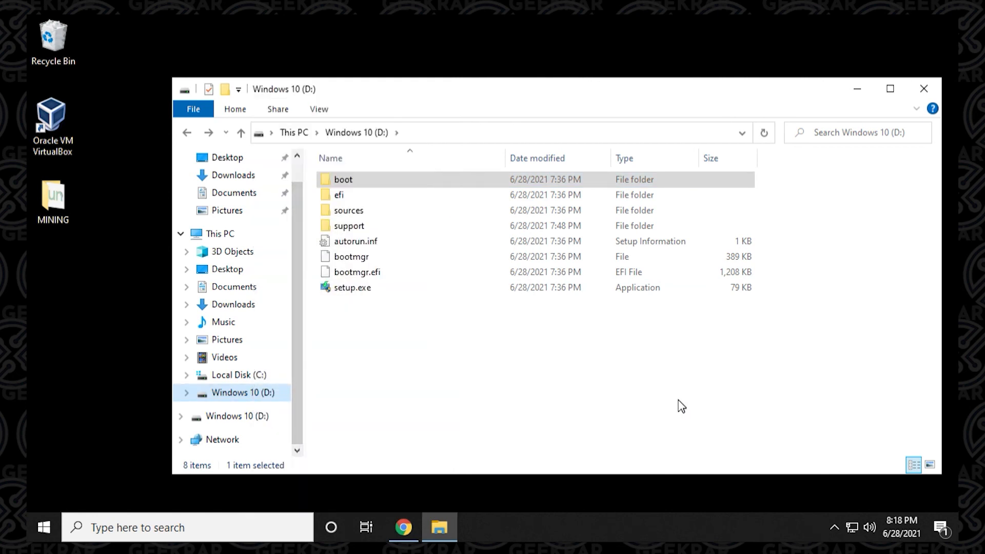